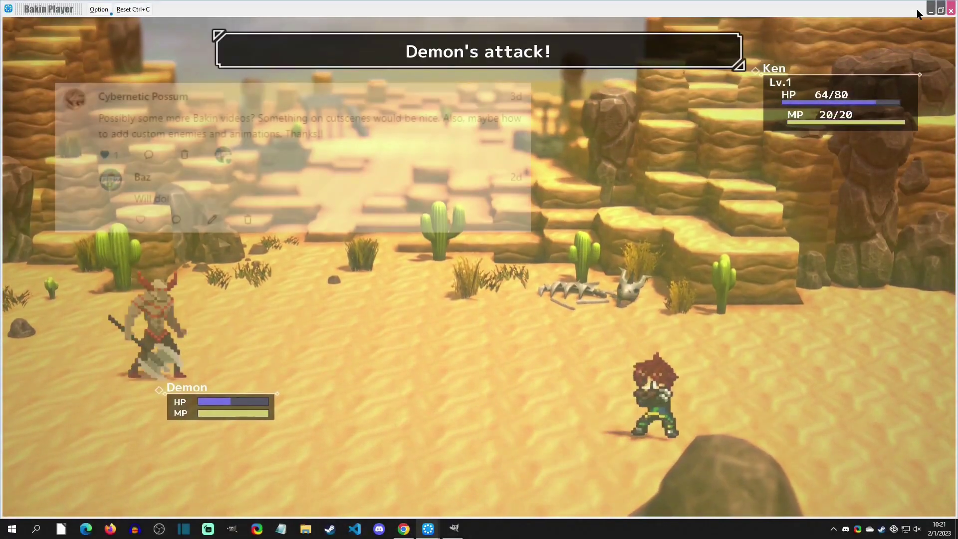
key("Down")
key("Return")
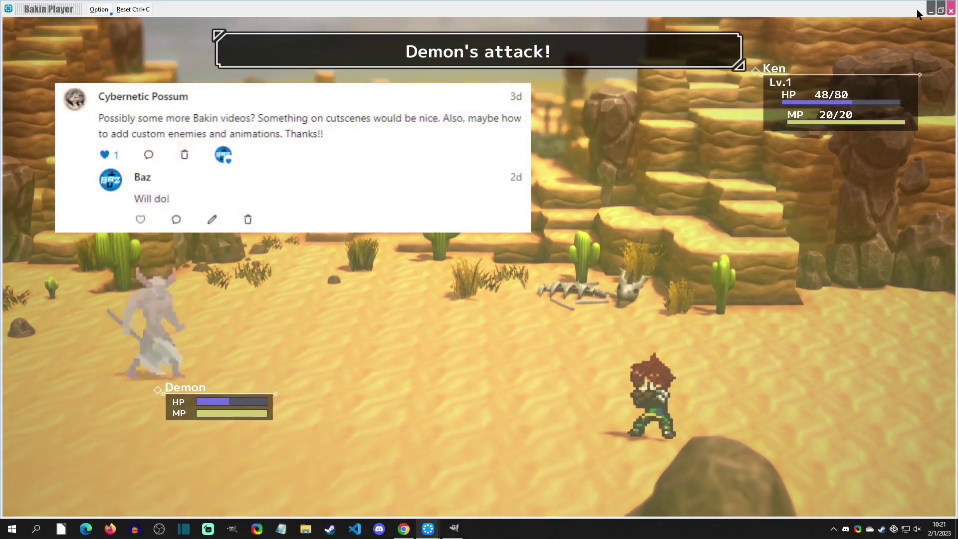
key("Up")
key("Return")
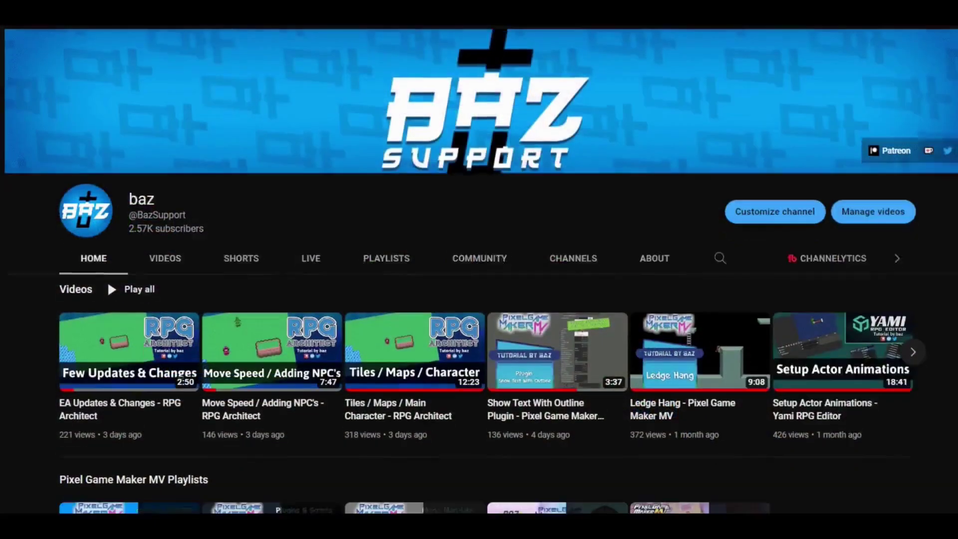
scroll(492, 290, "down", 8)
scroll(492, 290, "down", 9)
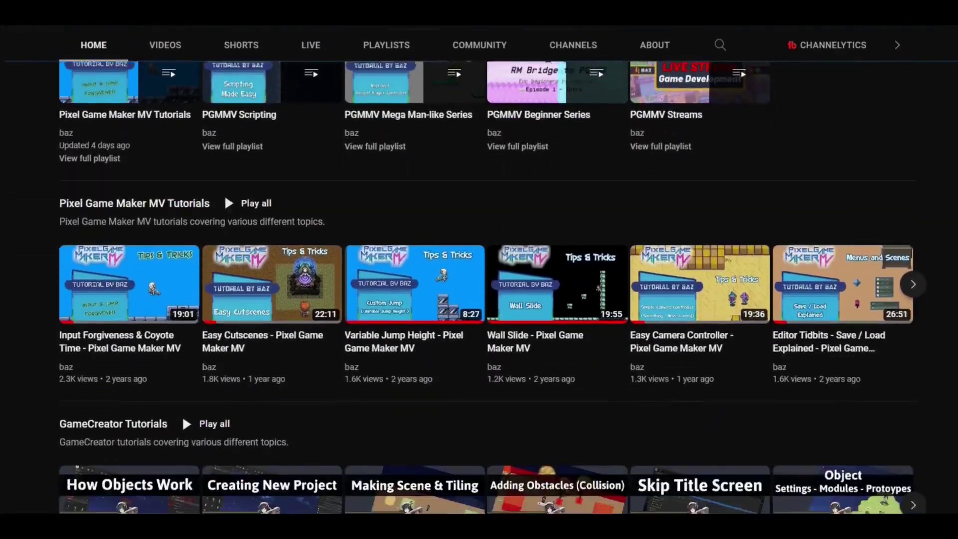
scroll(492, 289, "down", 8)
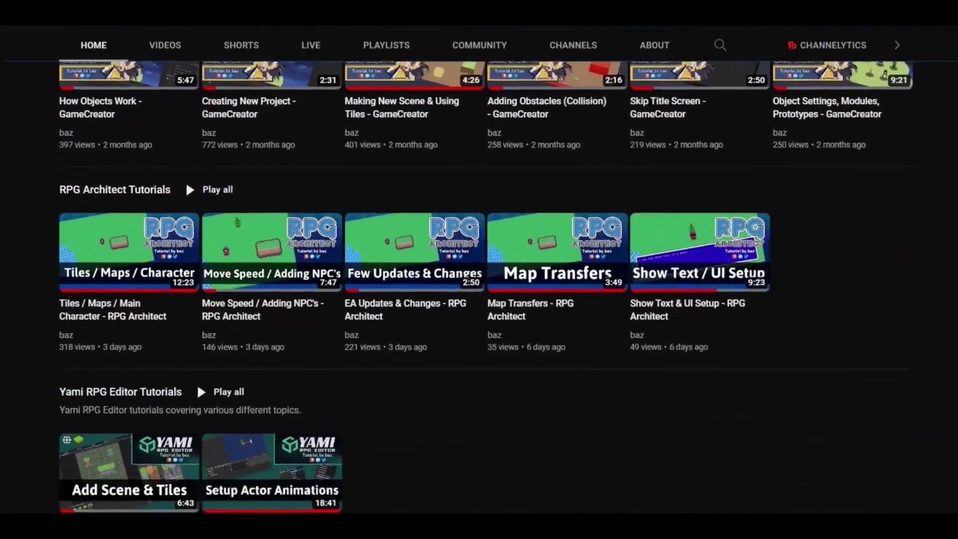
scroll(493, 288, "down", 5)
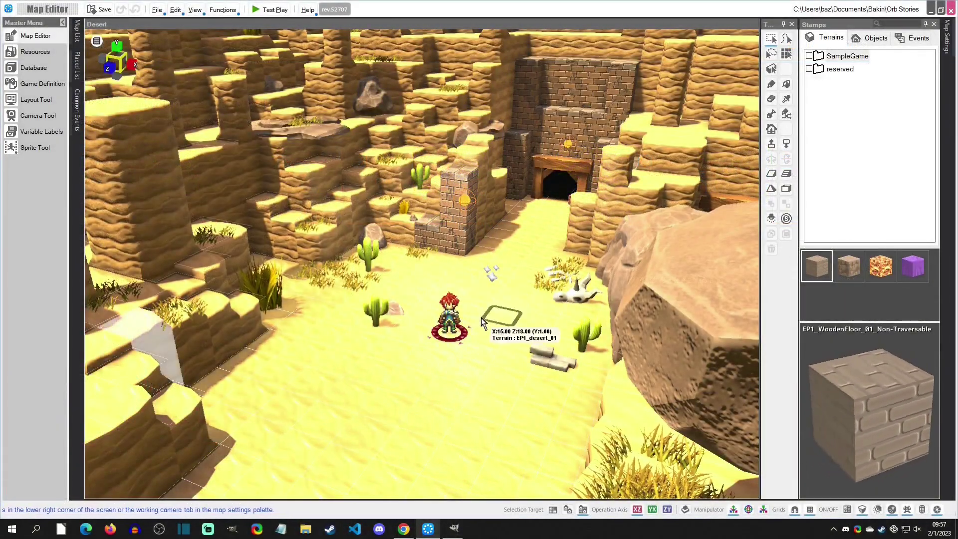
Run a test play, attack the Wizard in a desert battle, and close the player
left_click(270, 10)
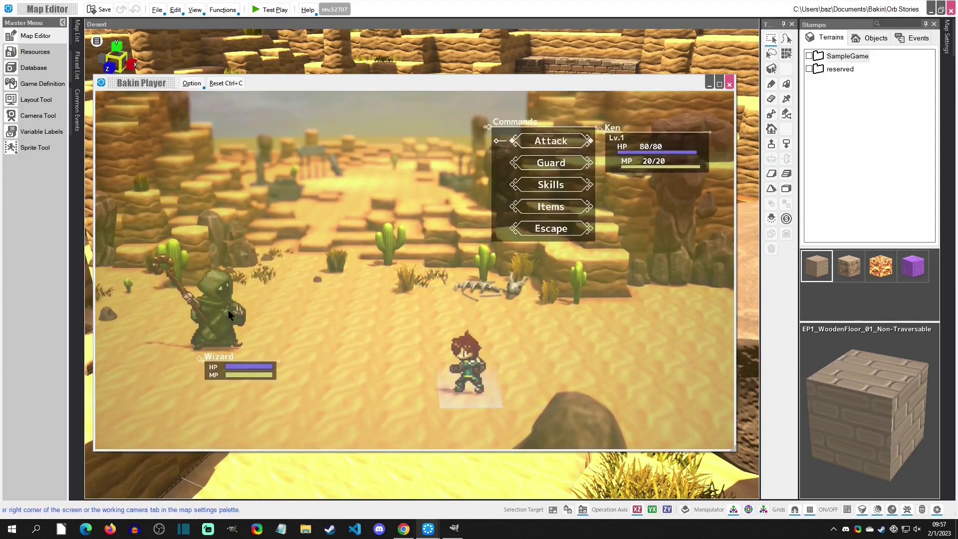
key("Return")
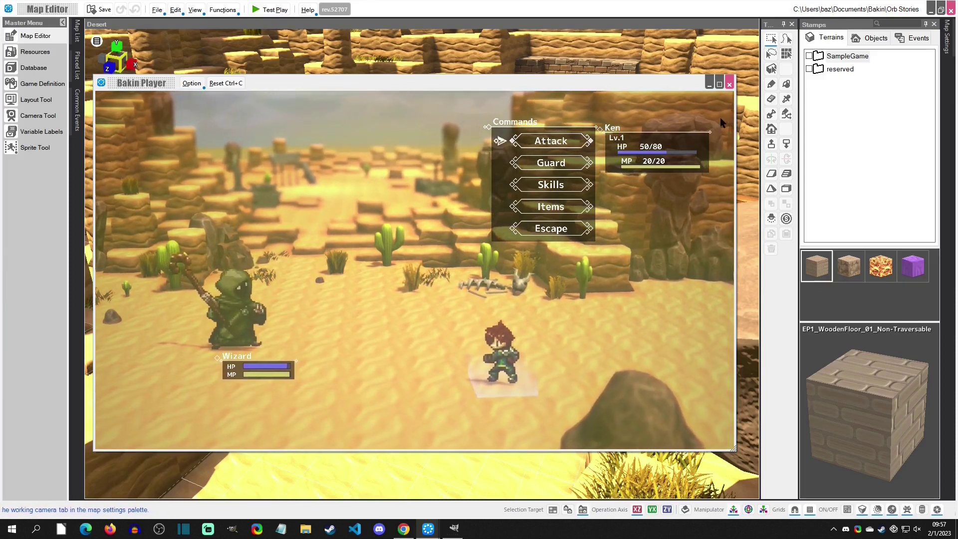
left_click(729, 84)
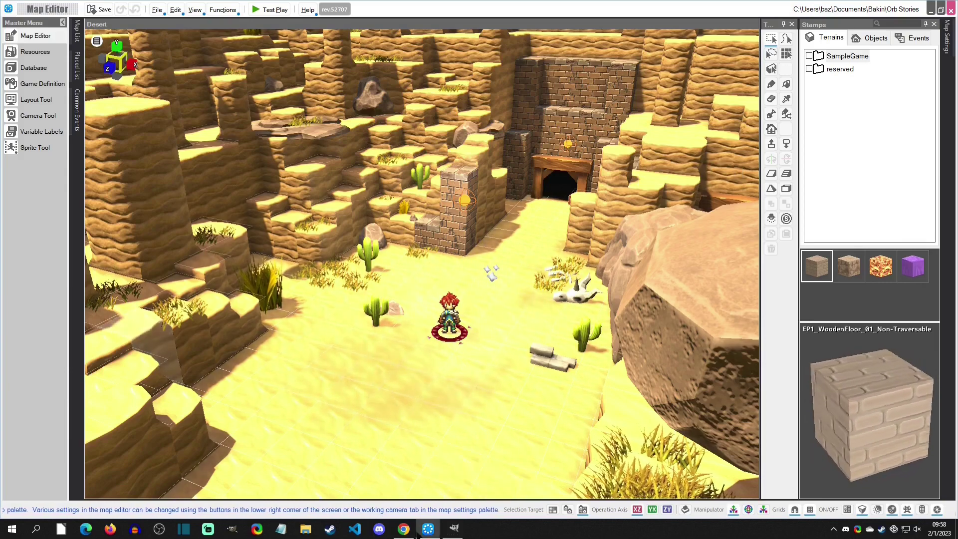
Switch to Chrome to view the motion list on the Slice Animation wiki page, and return to the map editor
left_click(403, 529)
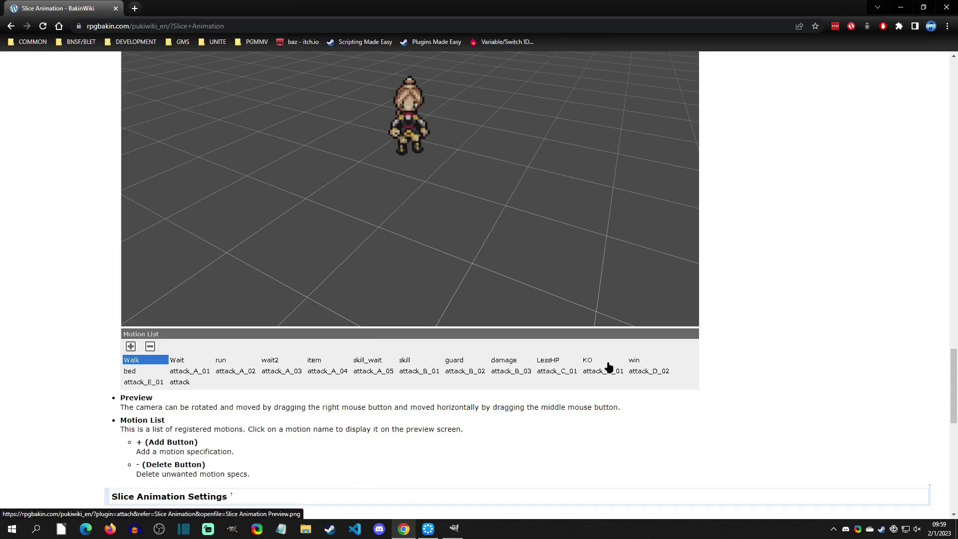
left_click(428, 529)
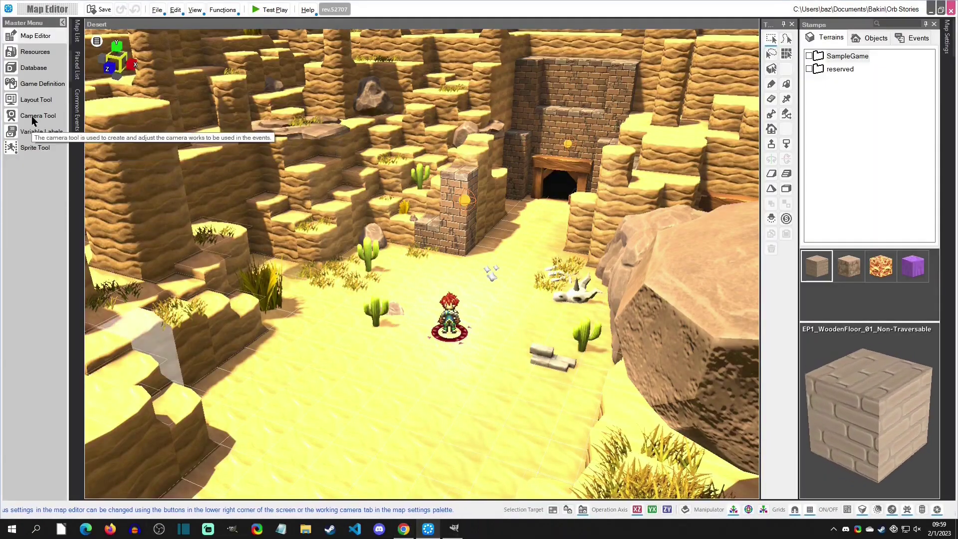
Open the project's 2D stamp resources and select Elf A among the Hero Casts
left_click(27, 68)
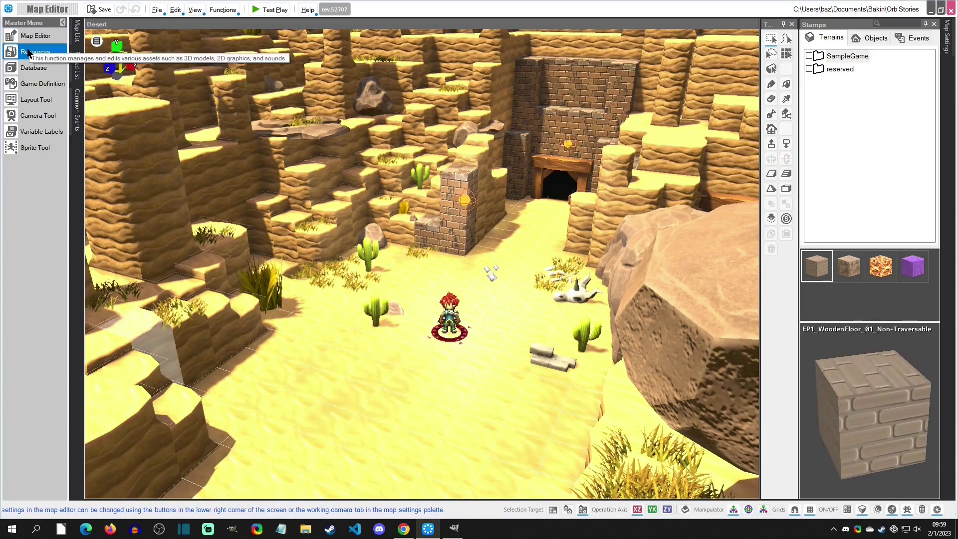
left_click(32, 48)
left_click(35, 163)
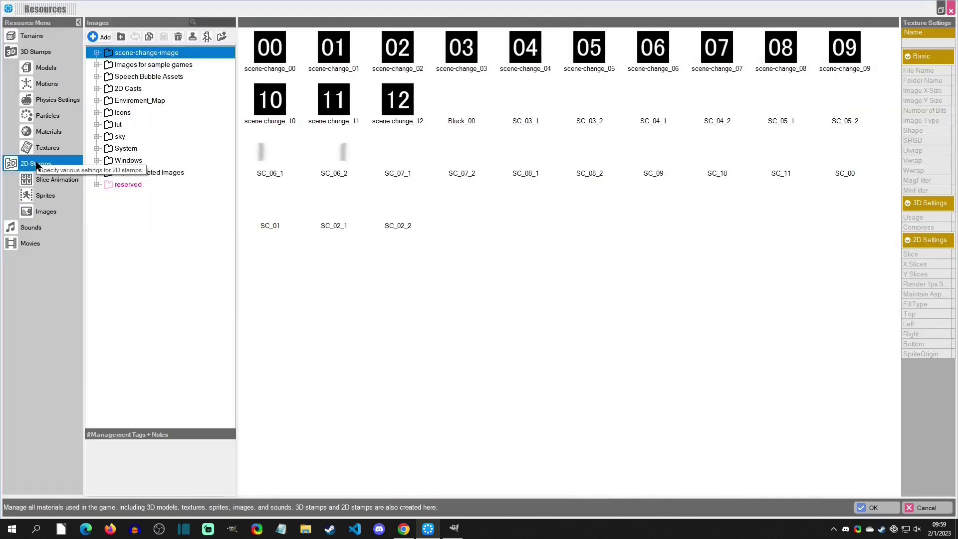
left_click(97, 52)
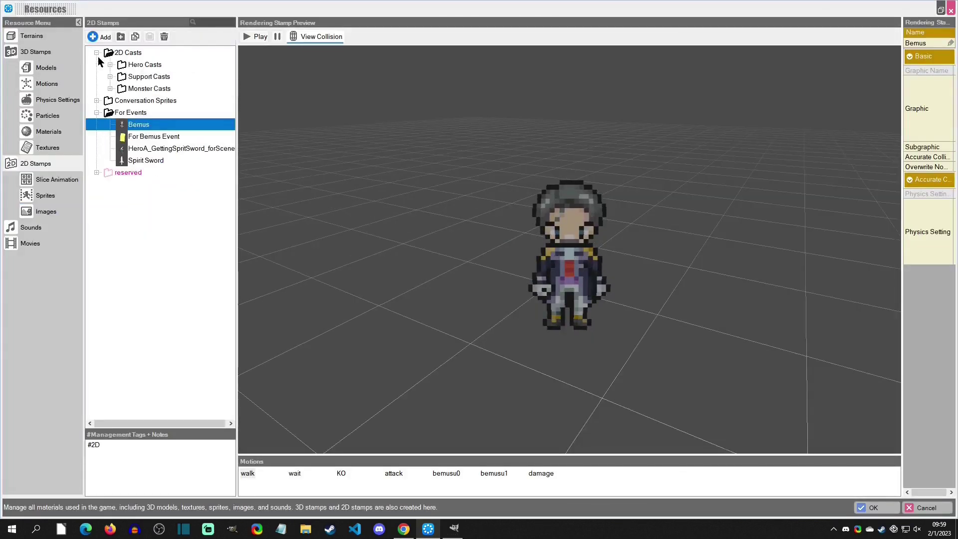
left_click(110, 65)
left_click(146, 76)
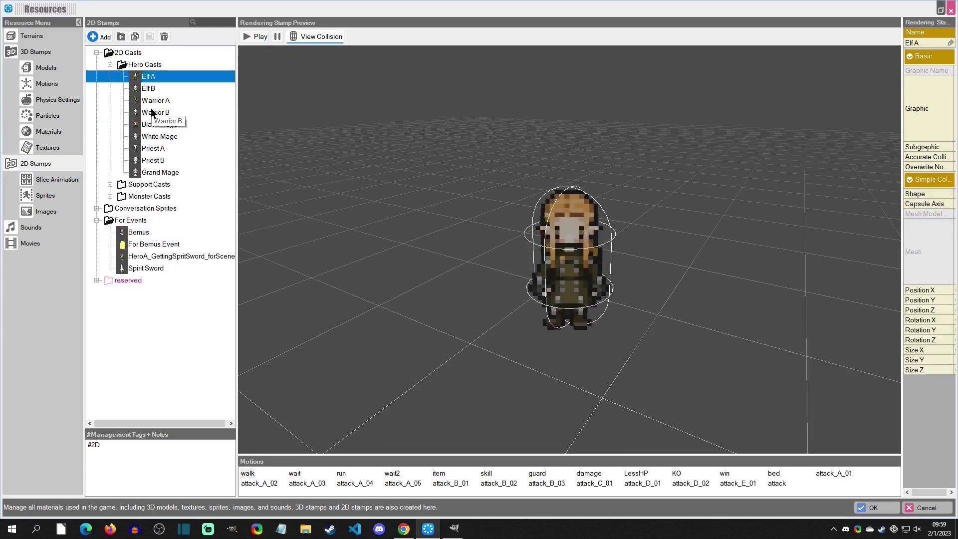
Preview a range of Elf A's motions, including wait, run, wait2, guard, damage, KO, attack_A_01 and attack, from an adjusted camera angle
left_click(295, 473)
left_click(341, 474)
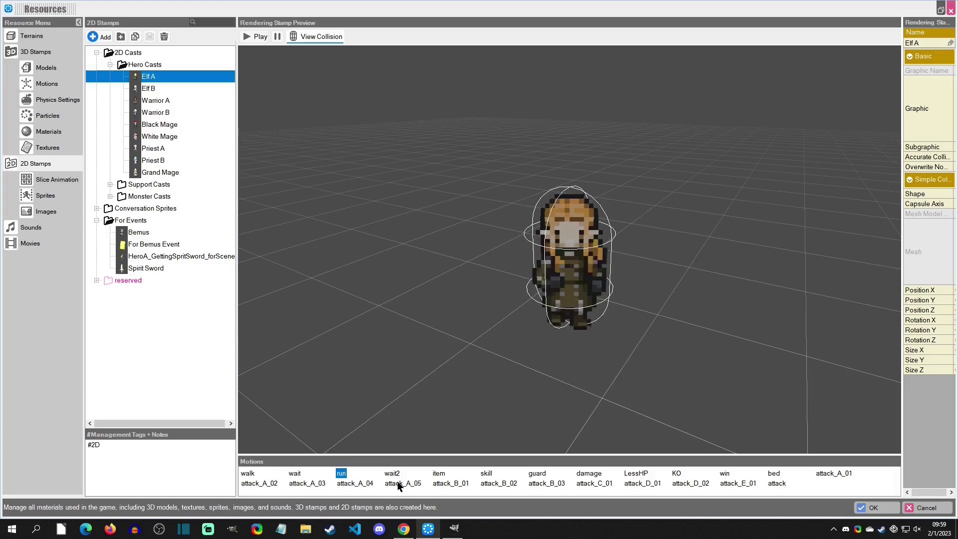
left_click(392, 474)
left_click(534, 474)
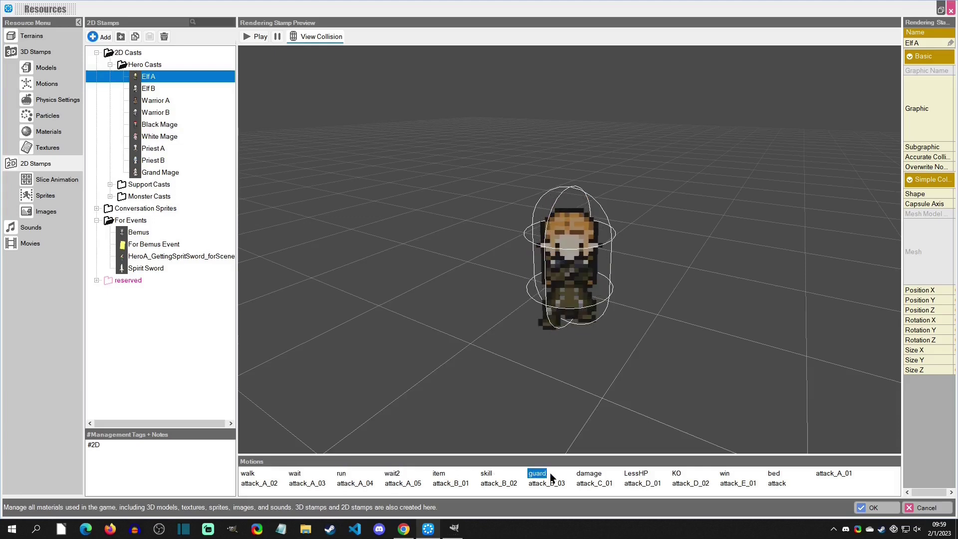
left_click(589, 474)
left_click(608, 313)
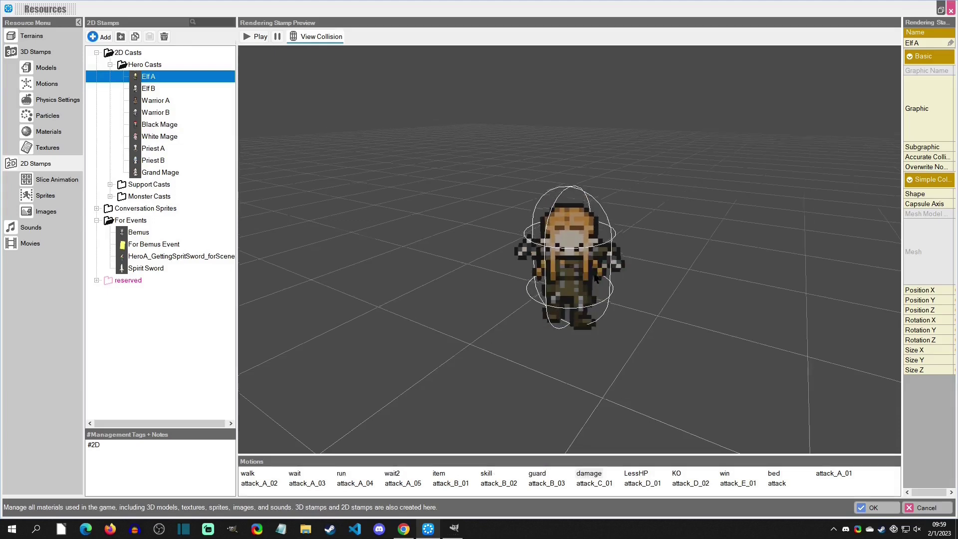
left_click(676, 473)
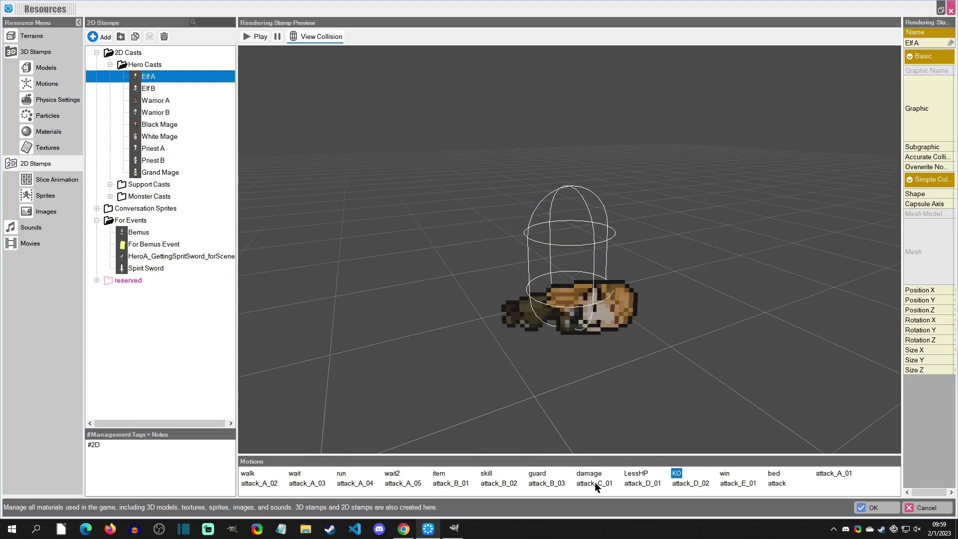
left_click(836, 474)
left_click(775, 483)
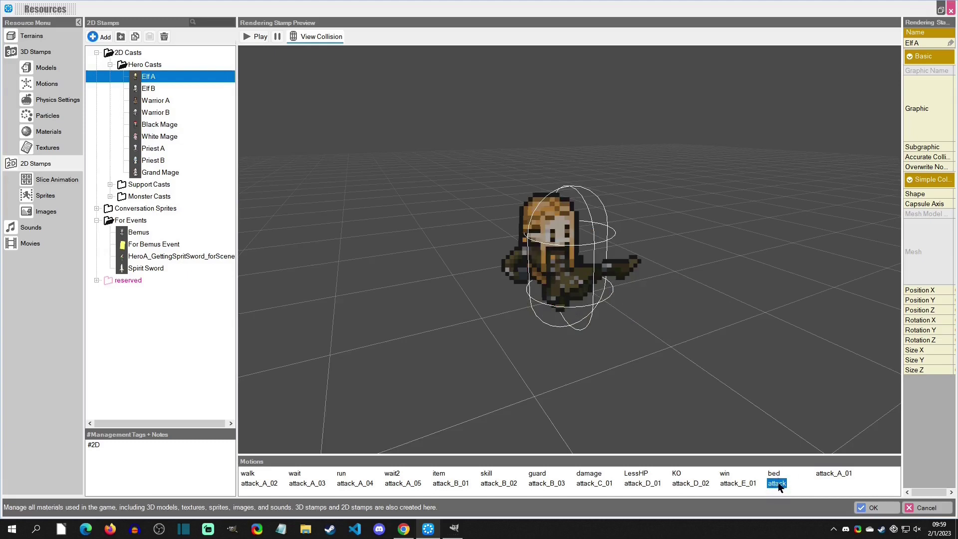
Replay Elf A's four basic battle motions: KO, wait, attack and damage
left_click(677, 475)
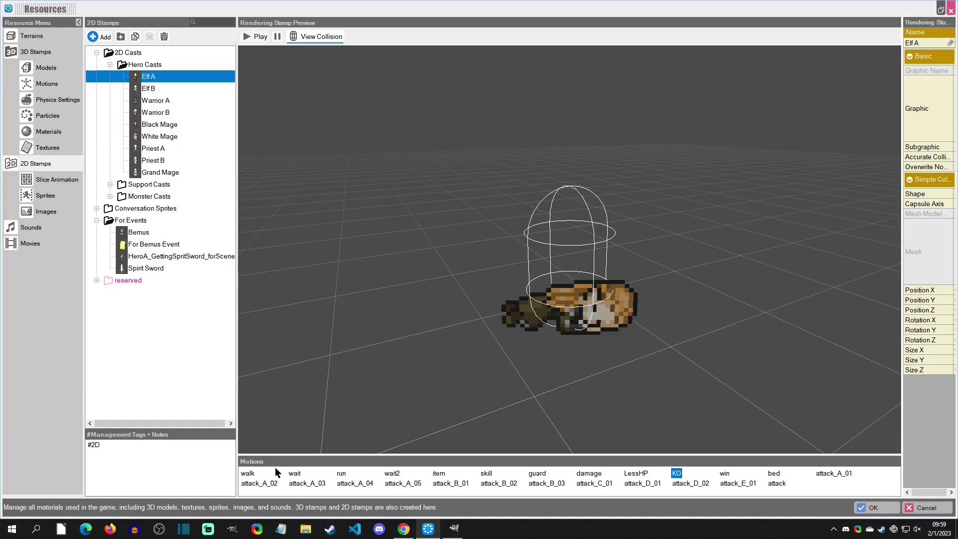
left_click(295, 474)
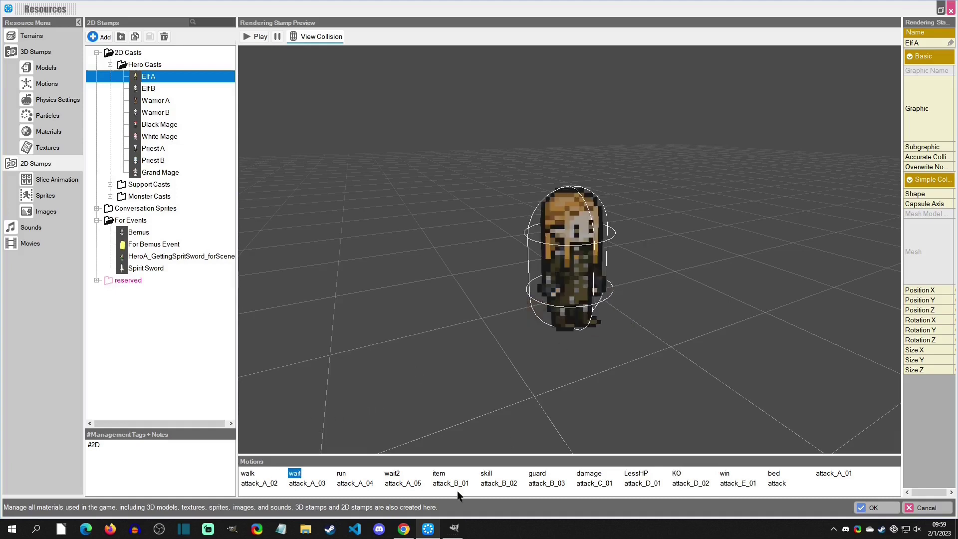
left_click(776, 474)
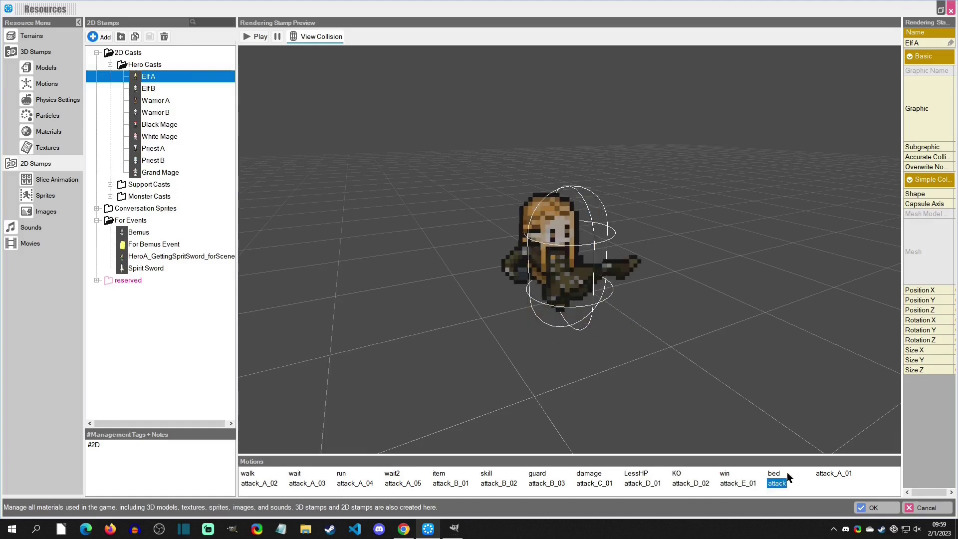
left_click(677, 474)
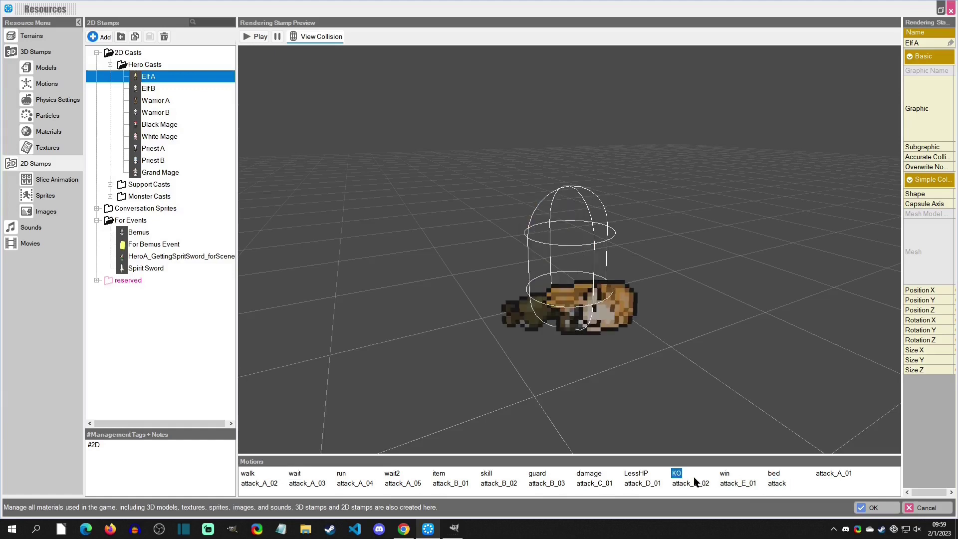
left_click(590, 474)
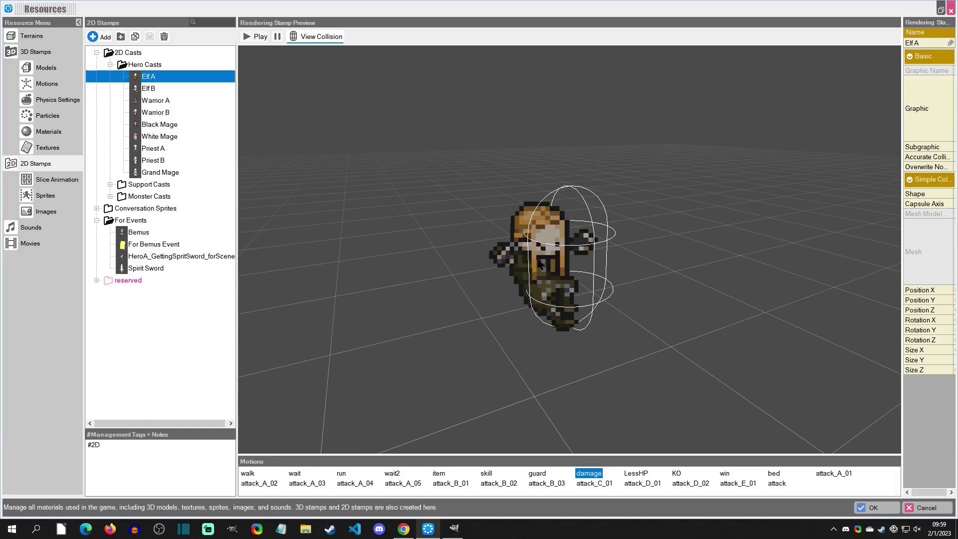
Compare Elf A's motion names with the motion list on the Slice Animation wiki page in Chrome
left_click(403, 529)
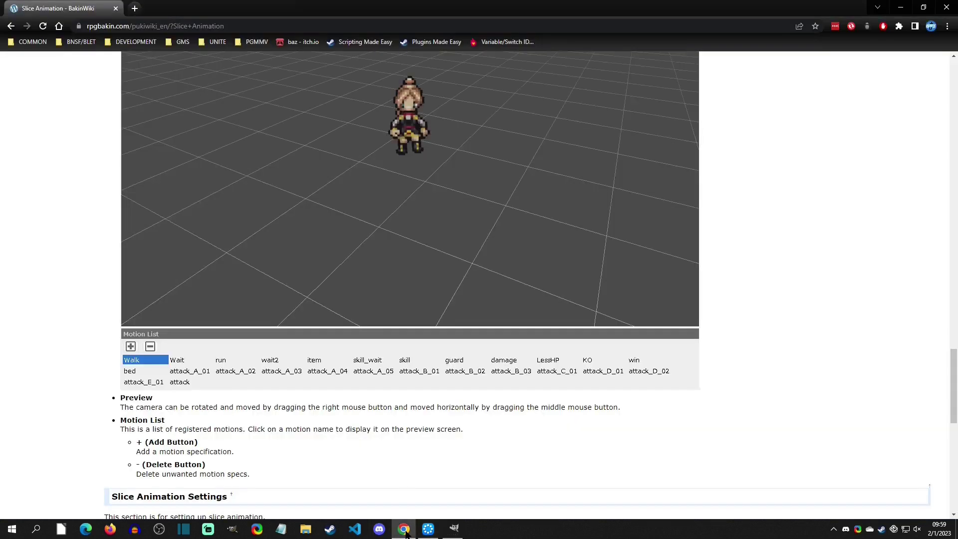
left_click(428, 529)
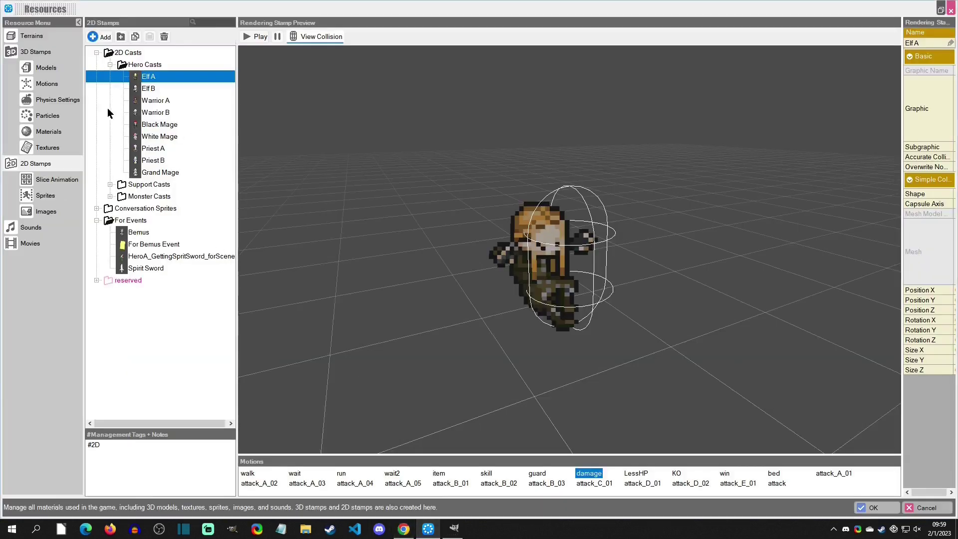
left_click(403, 529)
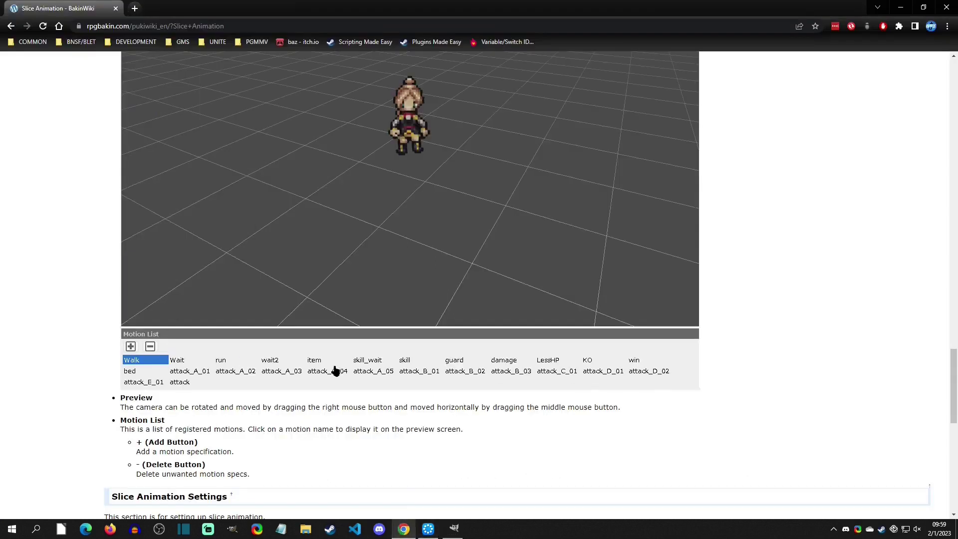
left_click(428, 529)
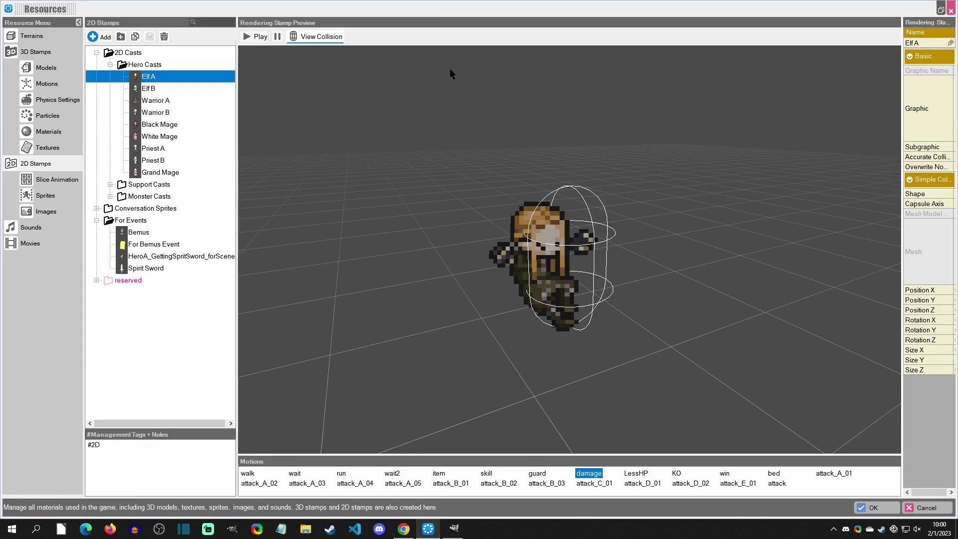
Import e_demon_attack.png, e_demon_damage.png, e_demon_KO.png and e_demon_wait.png from the Downloads folder as image resources
left_click(49, 211)
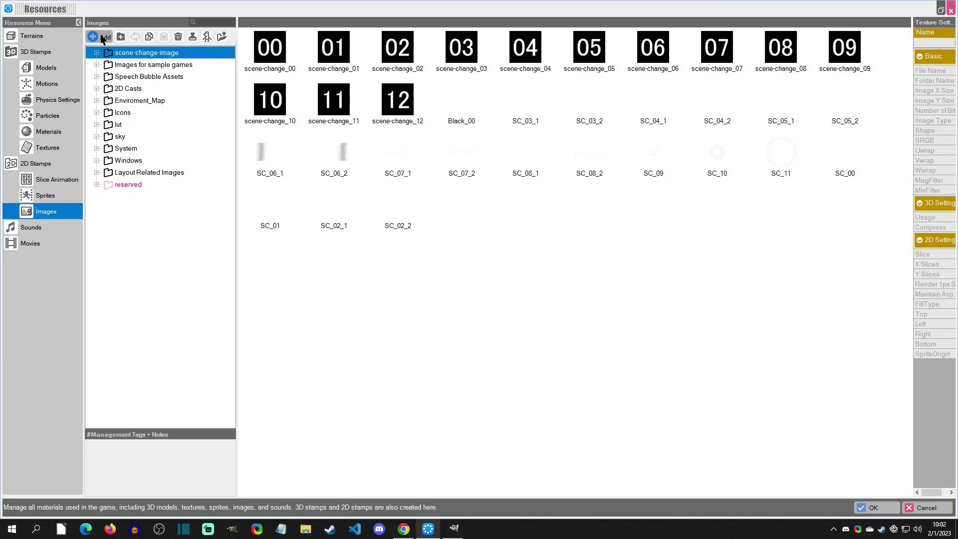
left_click(102, 38)
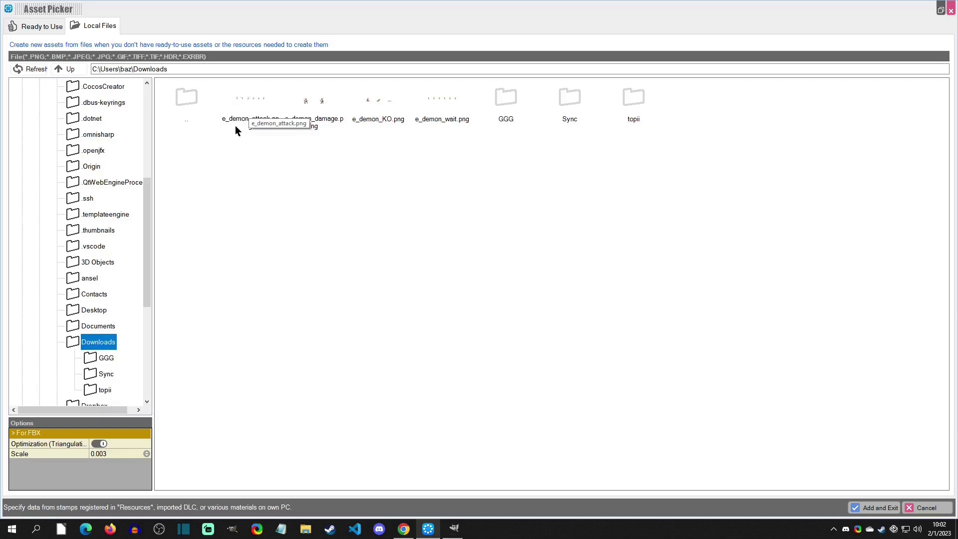
left_click(442, 124)
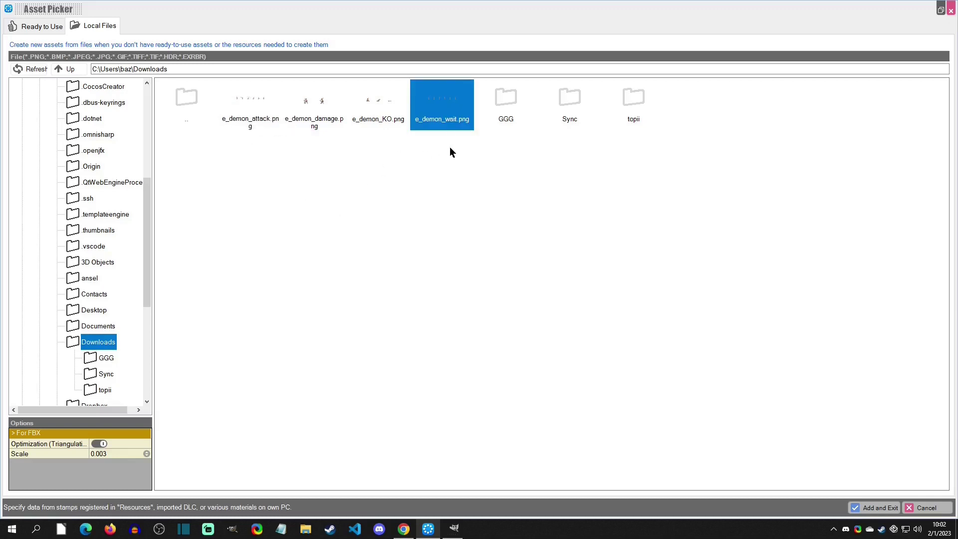
left_click(379, 112, "ctrl")
left_click(314, 118, "ctrl")
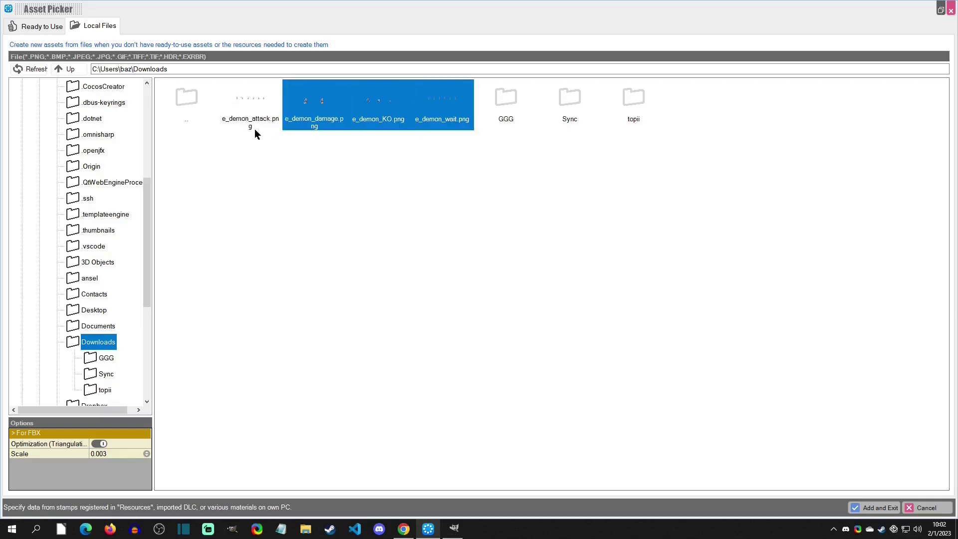
left_click(249, 122, "ctrl")
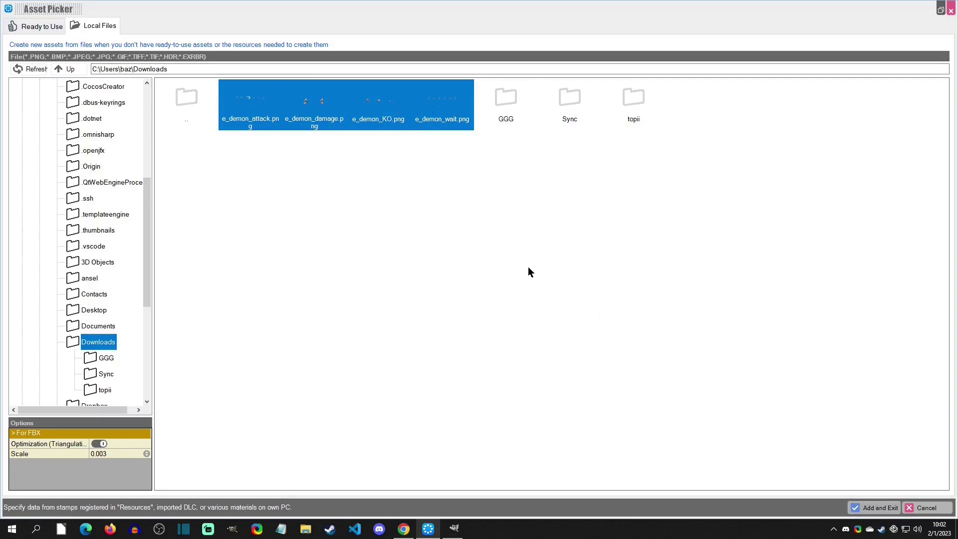
left_click(494, 330)
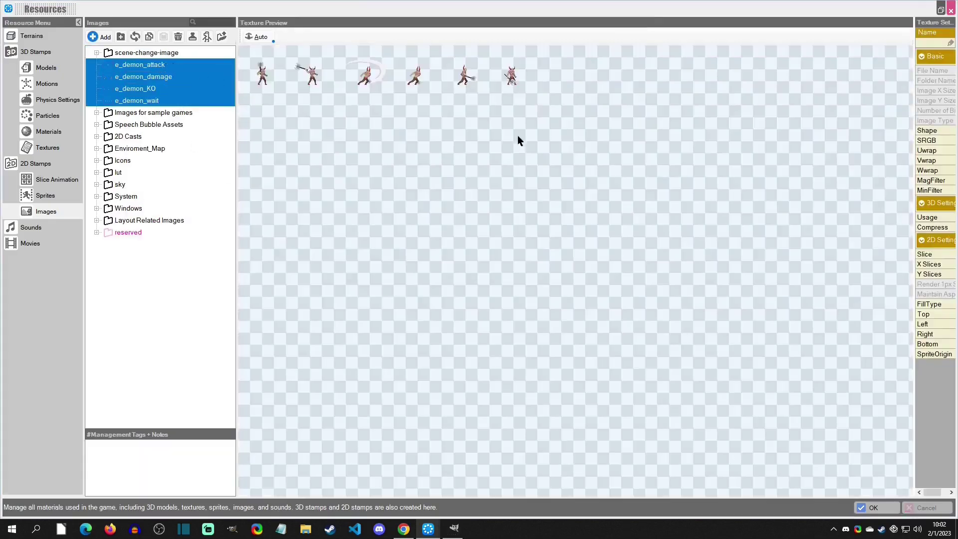
Widen the texture settings area for the imported demon images so the property values are readable
left_click_drag(914, 150, 845, 149)
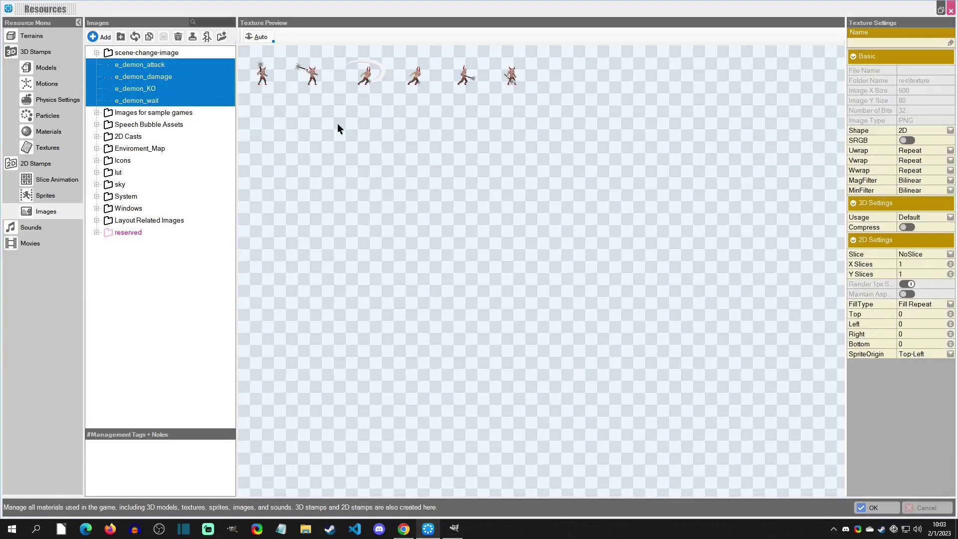
Turn on SRGB for the four demon images and set their MagFilter and MinFilter to Nearest
left_click(902, 141)
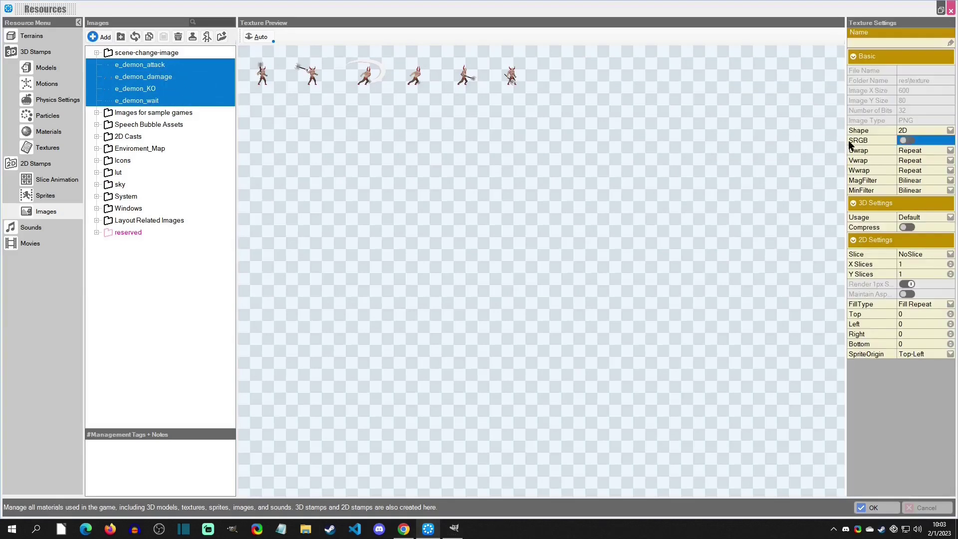
left_click(913, 180)
left_click(918, 179)
left_click(923, 190)
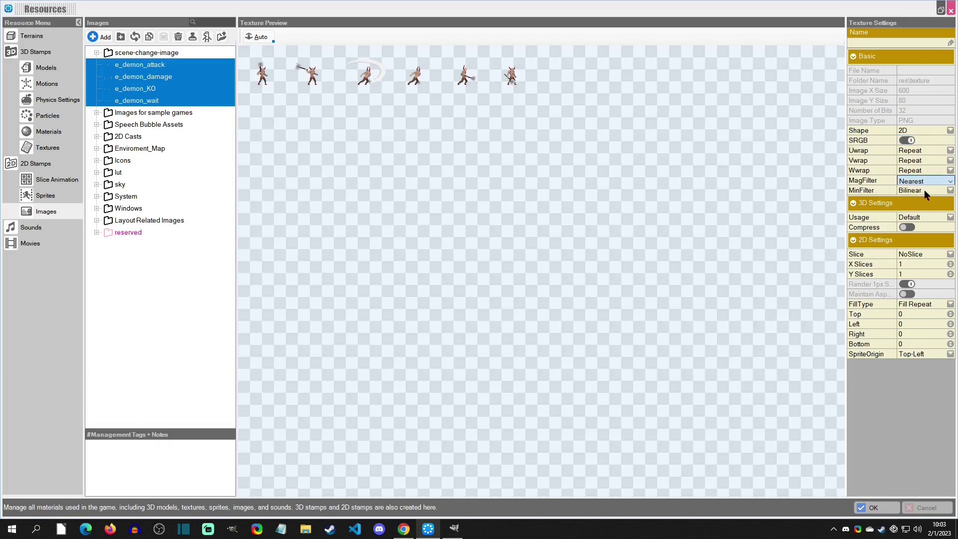
left_click(908, 190)
left_click(914, 200)
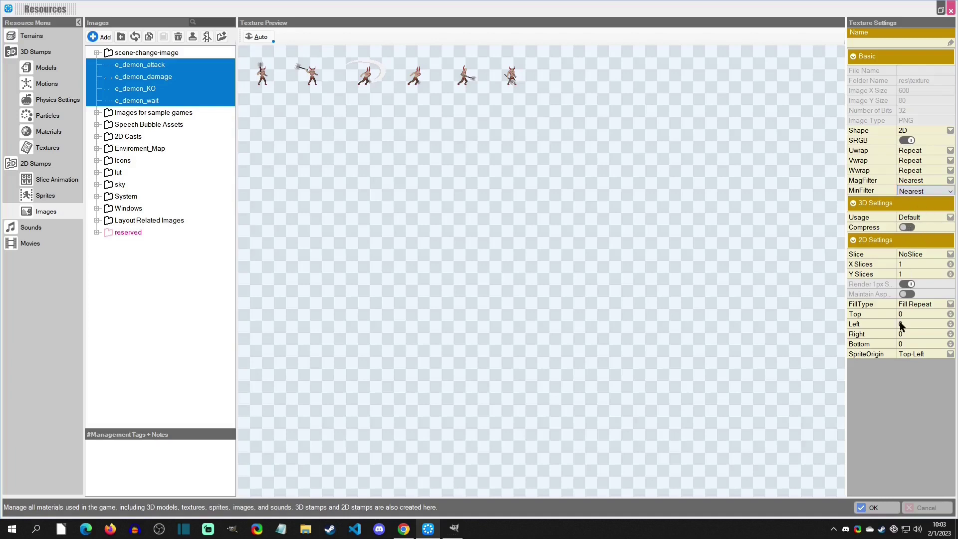
Set the Slice mode of the four demon images to CountSlice
left_click(913, 254)
left_click(915, 255)
left_click(917, 273)
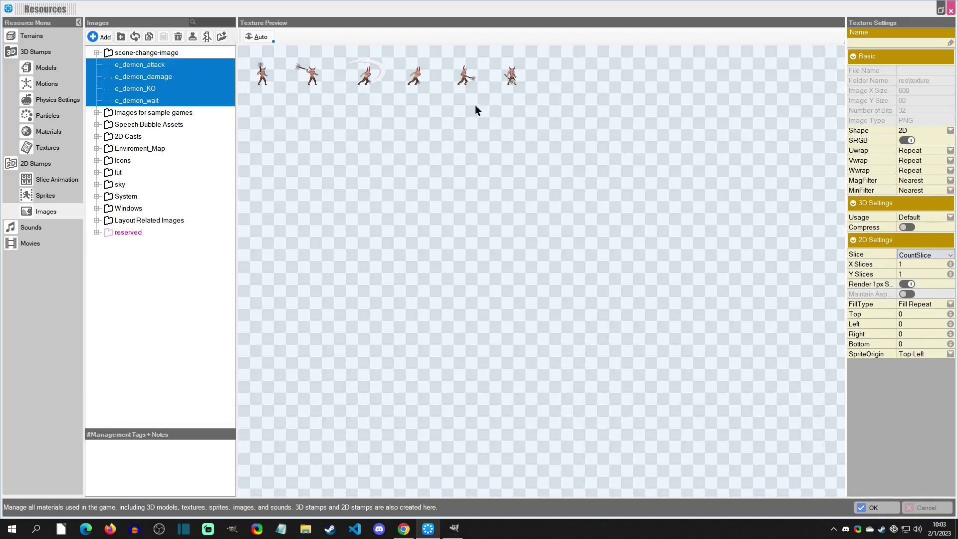
Set X Slices to 6 for e_demon_attack and to 2 for e_demon_damage
left_click(158, 63)
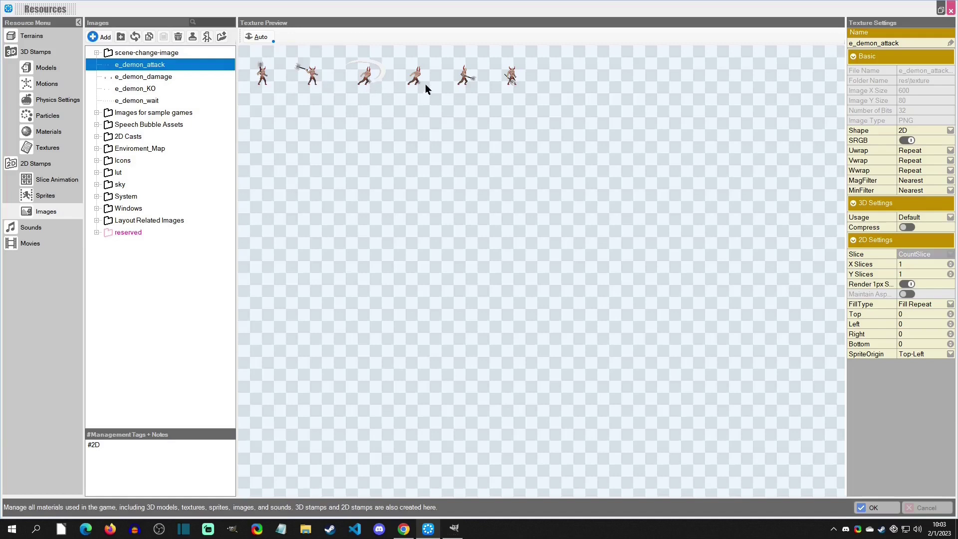
left_click(909, 265)
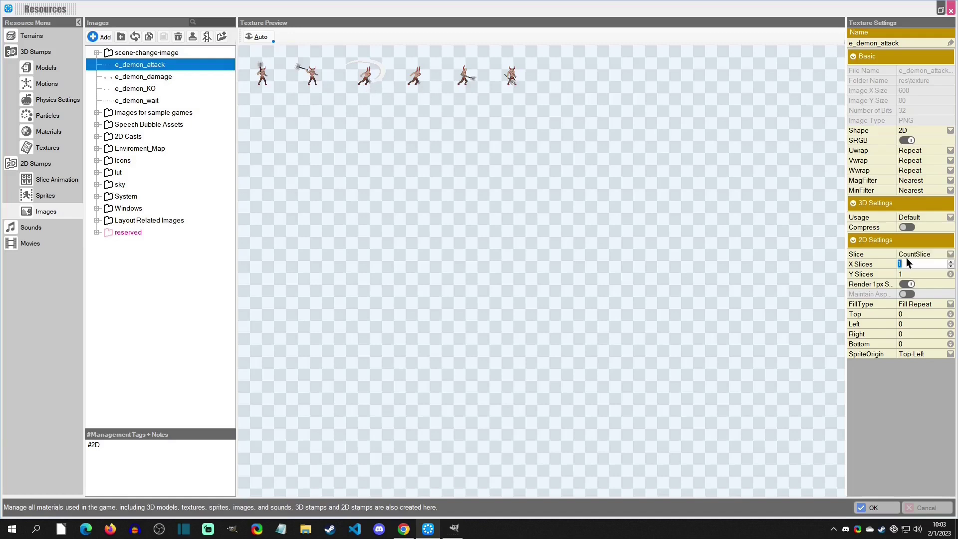
type("6")
left_click(199, 80)
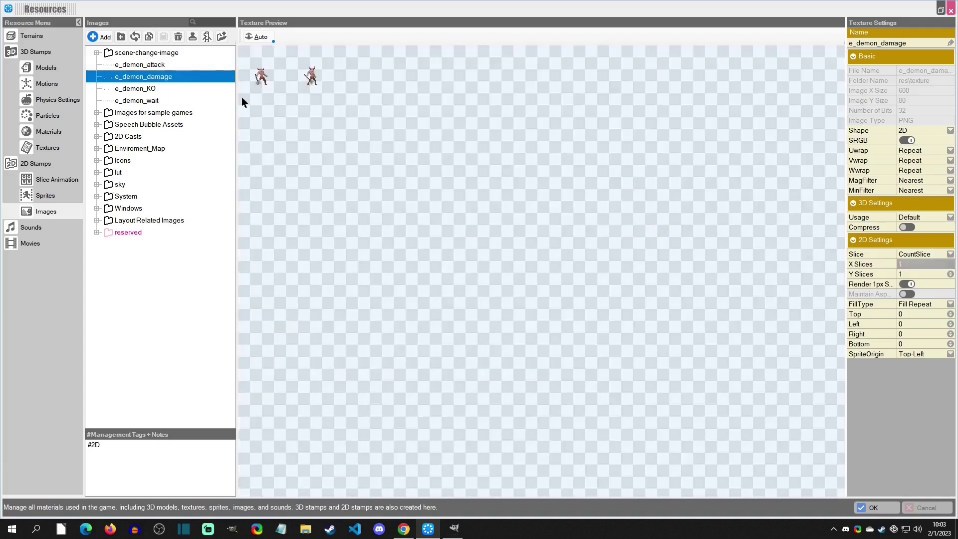
left_click(906, 265)
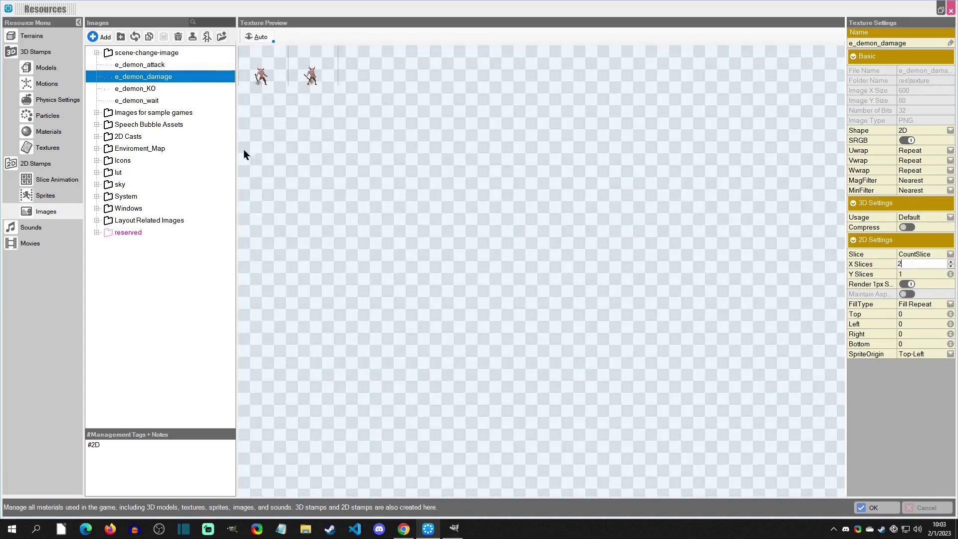
Change the X Slices value of e_demon_KO and set X Slices to 6 for e_demon_wait
left_click(142, 87)
left_click(909, 265)
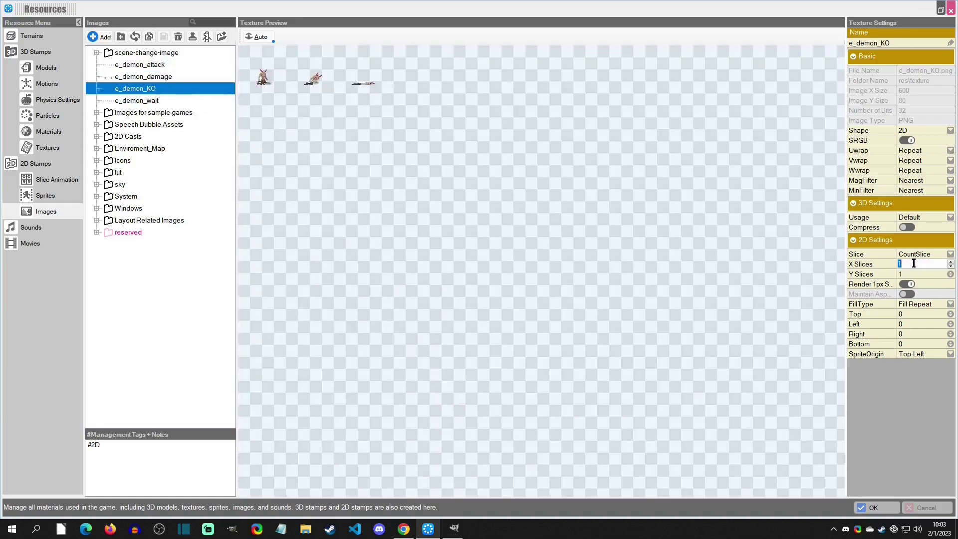
key("BackSpace")
key("Return")
left_click(195, 100)
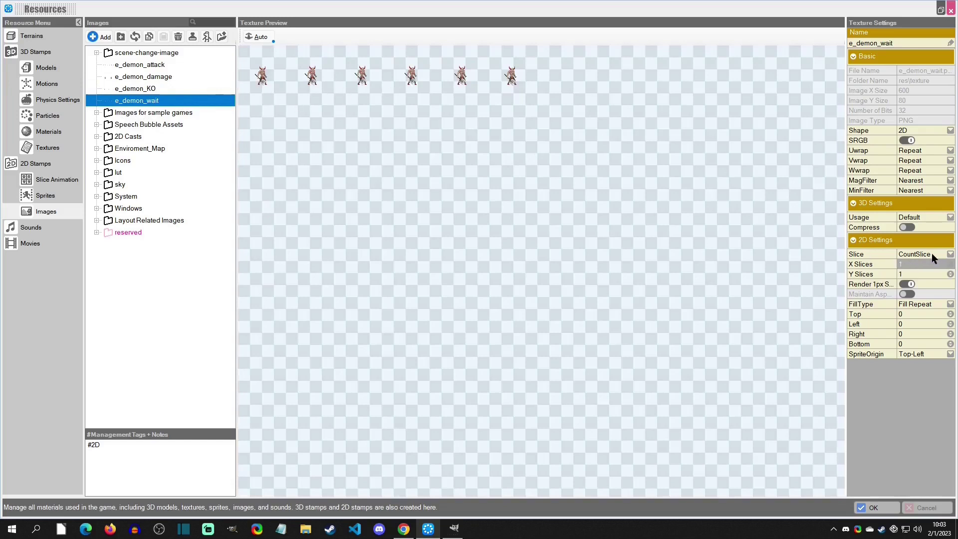
left_click(904, 265)
type("6")
key("Return")
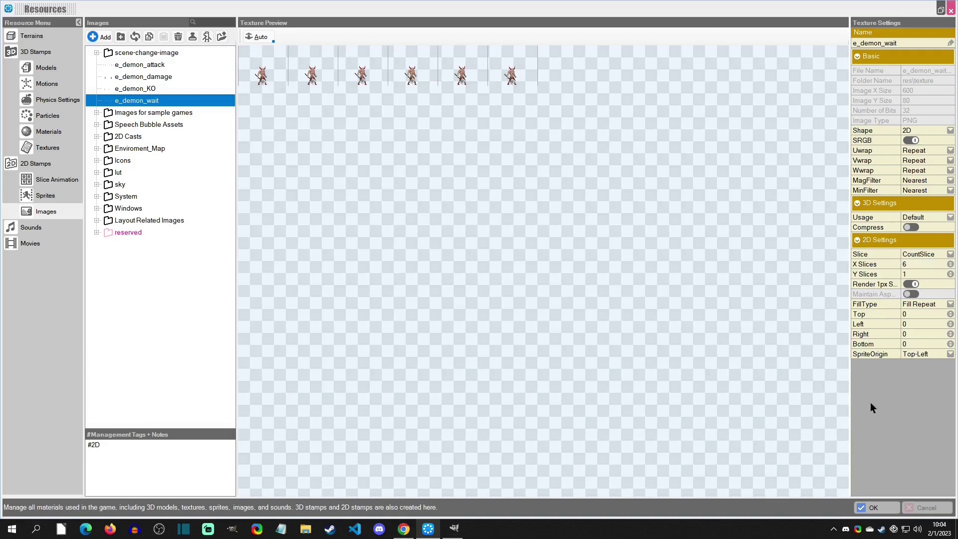
Add a new slice animation based on the e_demon_wait image resource
left_click(49, 180)
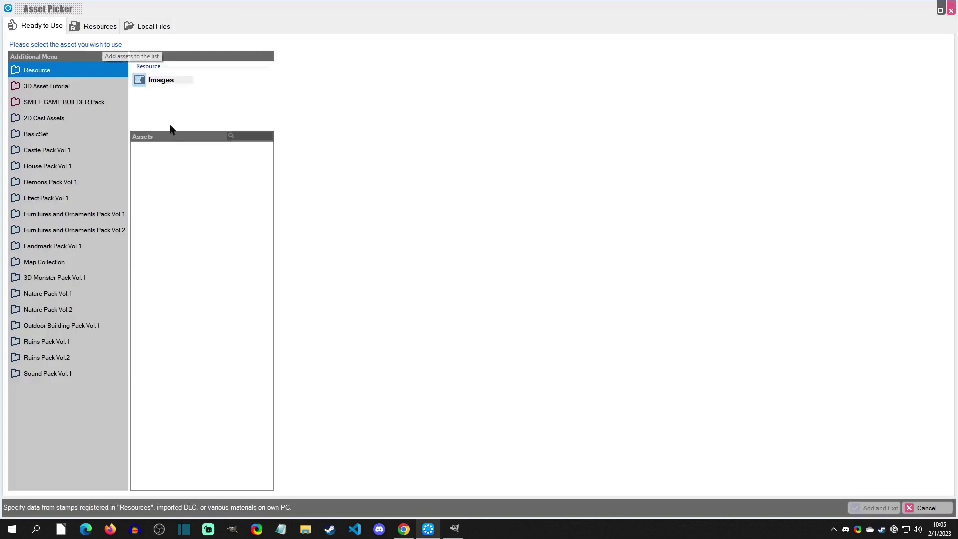
left_click(165, 149)
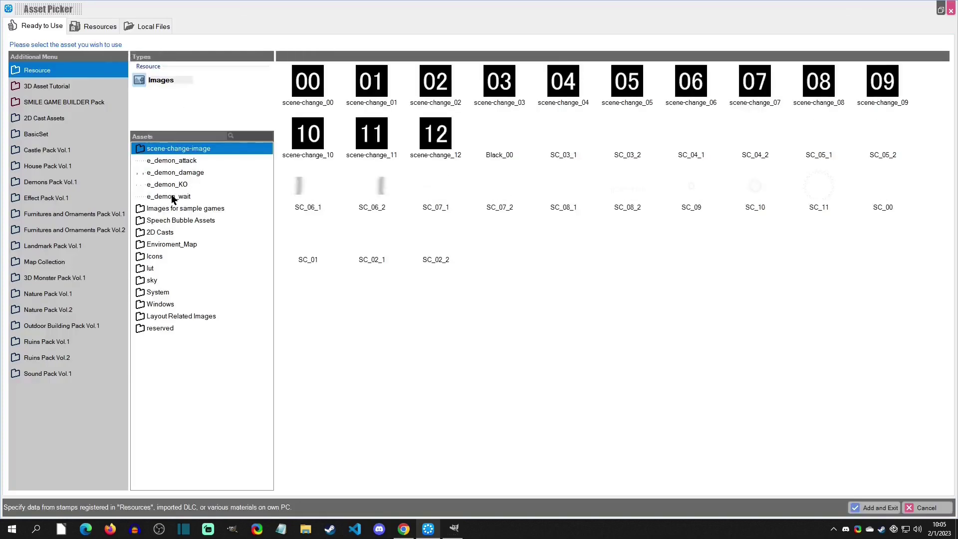
left_click(173, 197)
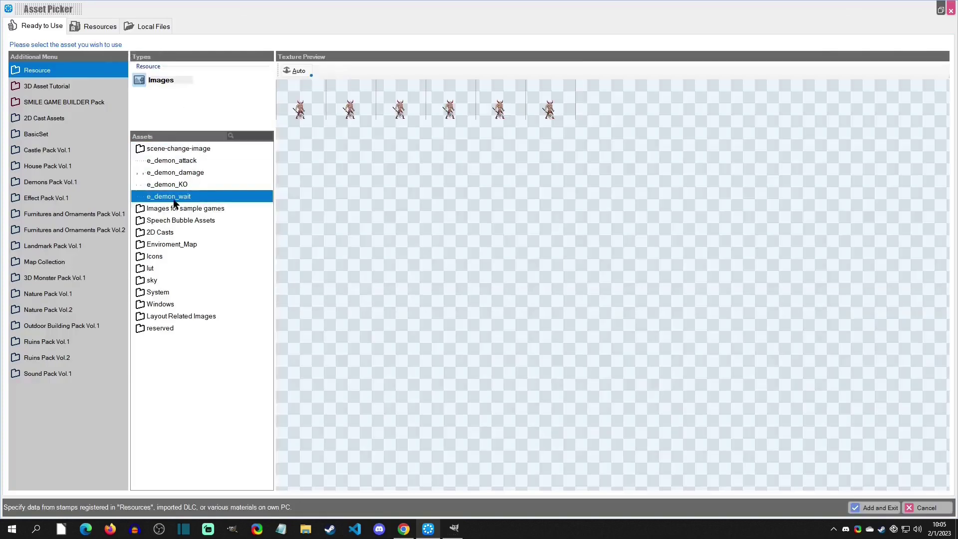
left_click(880, 509)
left_click(477, 329)
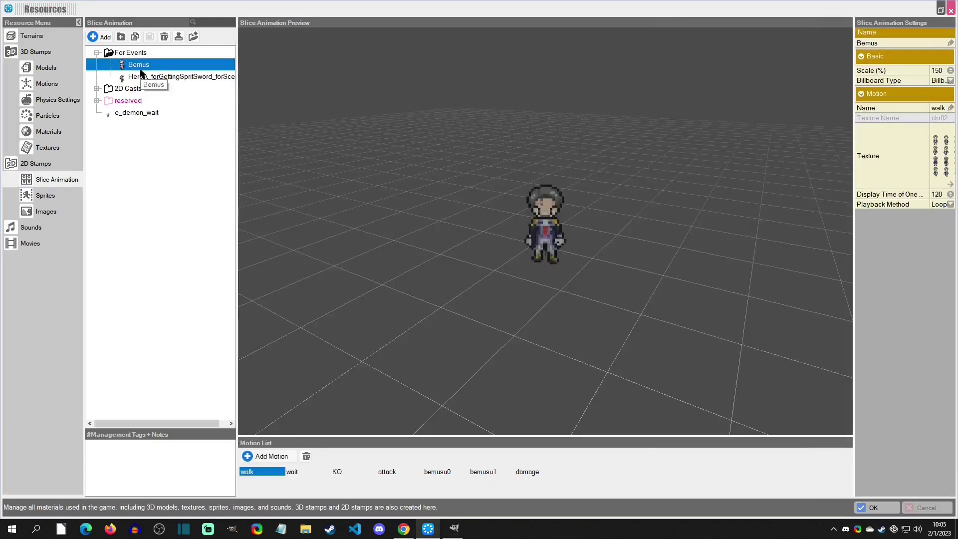
Rename the e_demon_wait slice animation as DemonMotions
left_click(129, 115)
key("F2")
type("Demon")
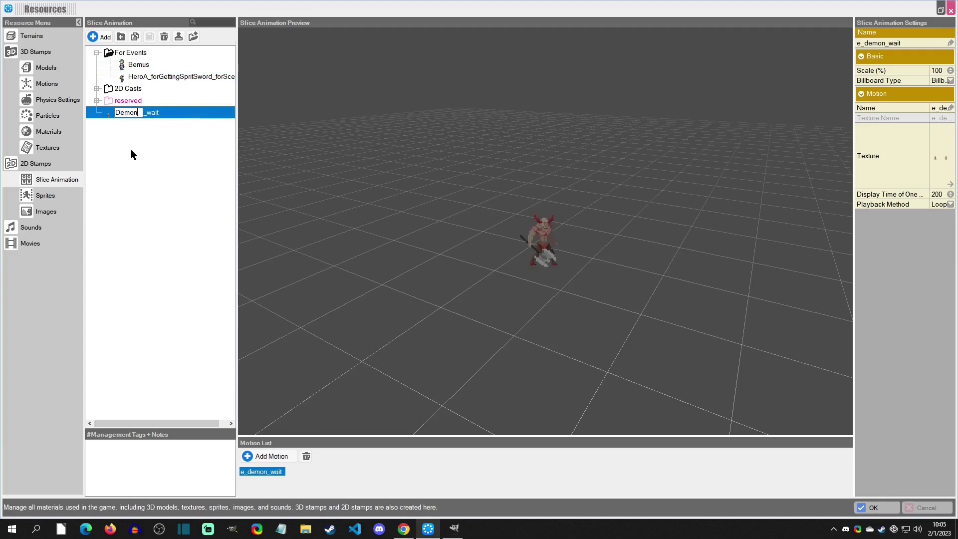
type("Mo")
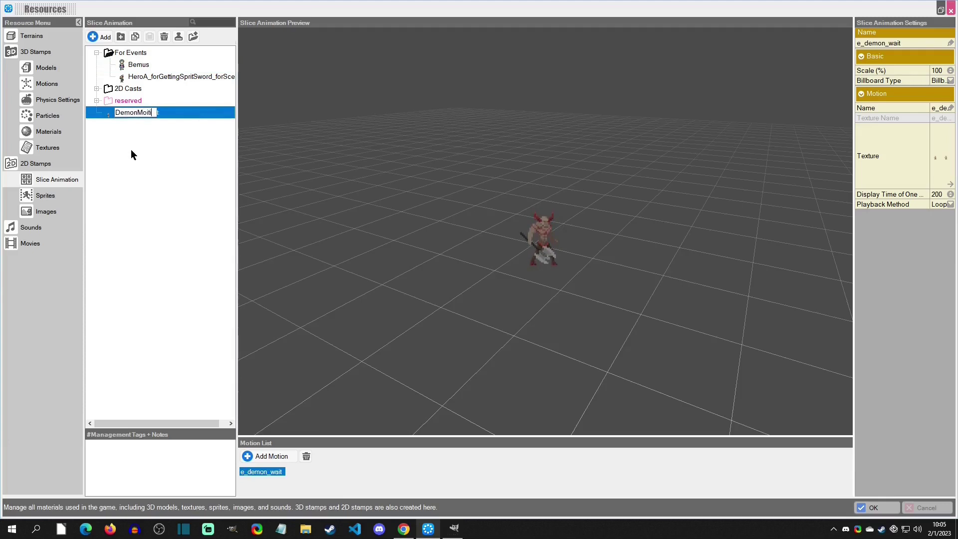
type("tions")
key("Return")
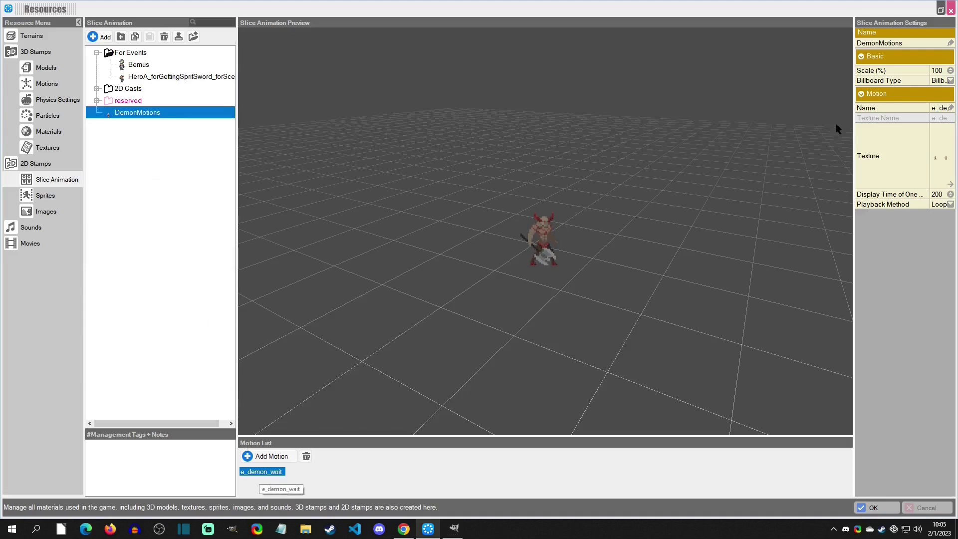
Widen the slice animation settings, check the motion names on the wiki page in Chrome, and rename DemonMotions' e_demon_wait motion as wait
left_click_drag(853, 115, 791, 113)
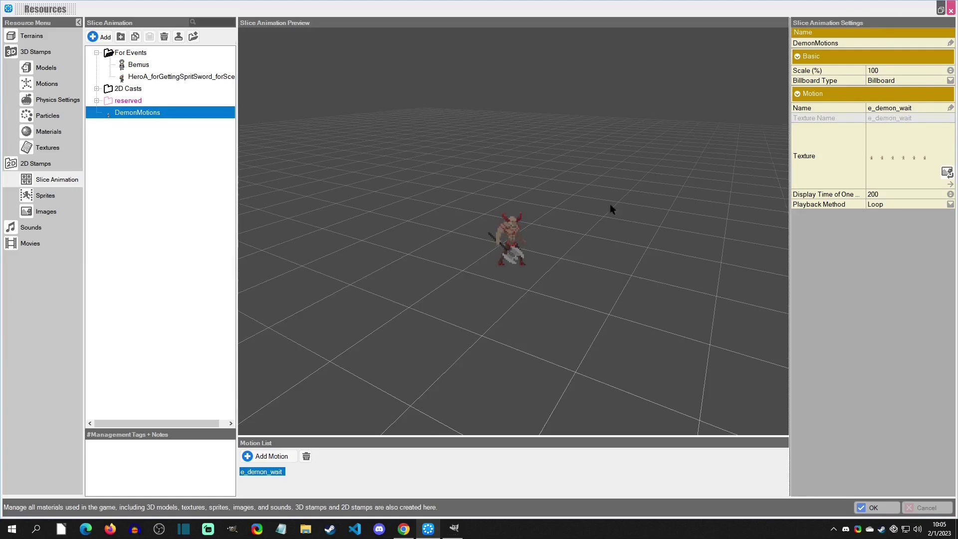
left_click(891, 106)
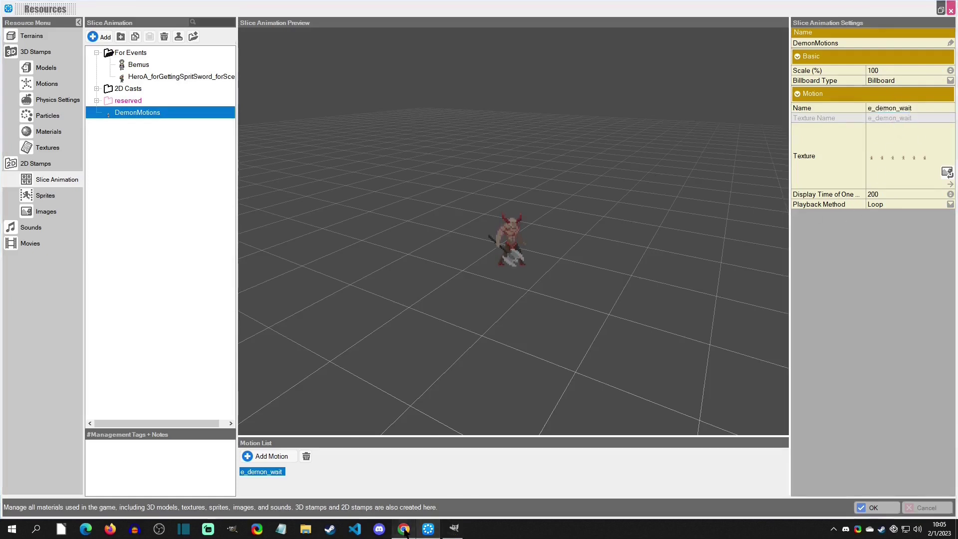
left_click(403, 529)
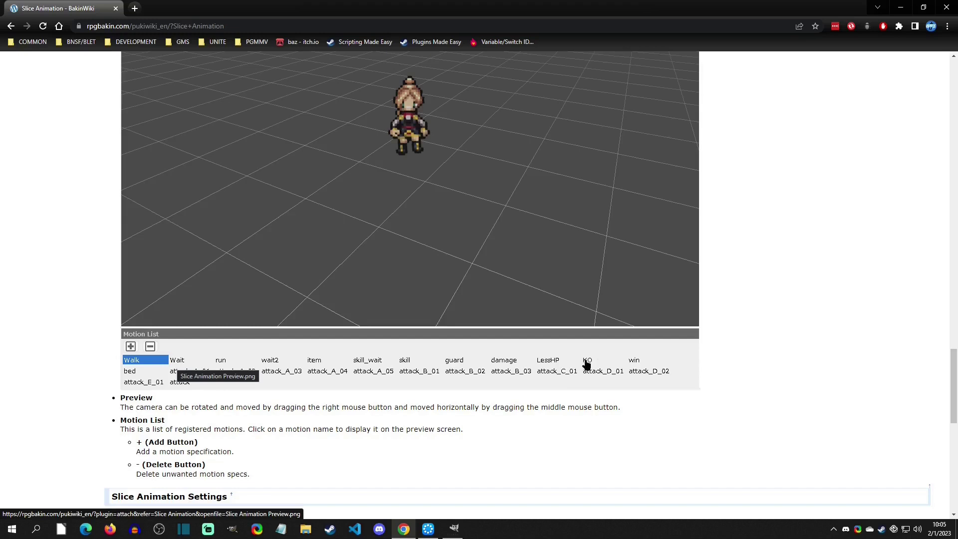
left_click(428, 529)
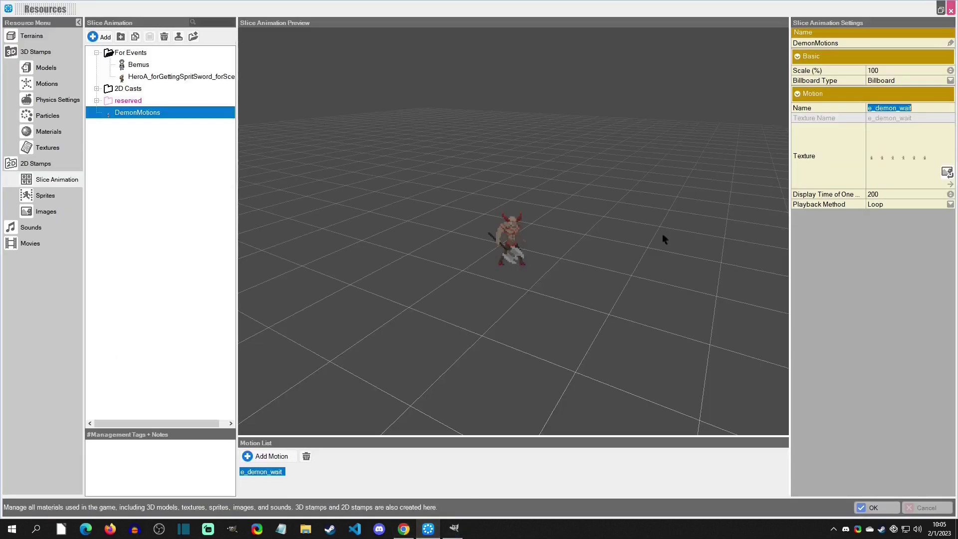
type("wait")
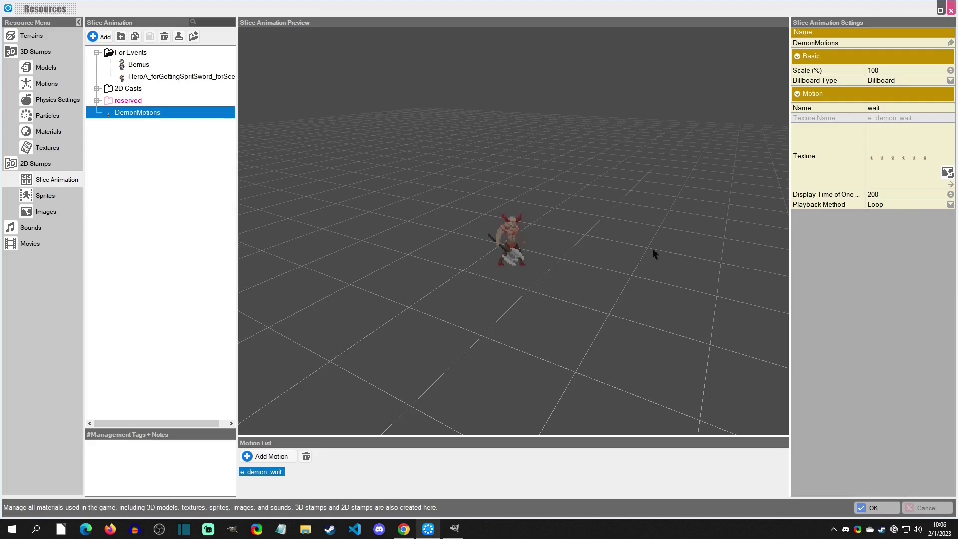
Set the wait motion's frame display time to 150 and the DemonMotions scale to 200%
left_click(871, 196)
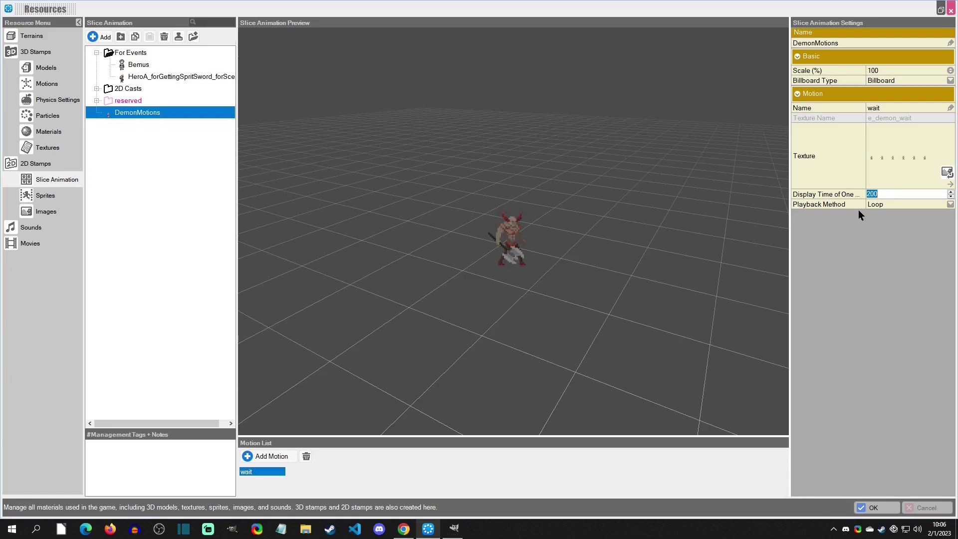
type("150")
key("Return")
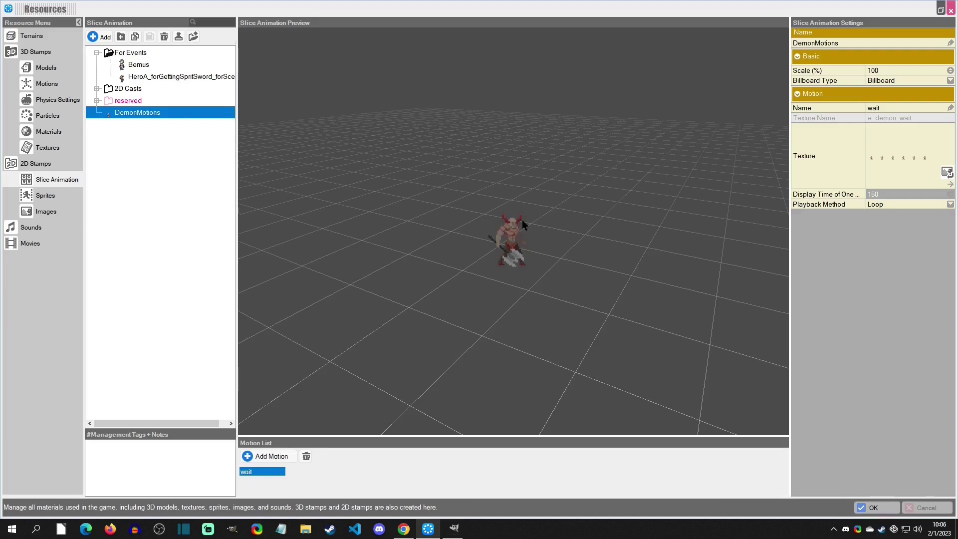
left_click(882, 70)
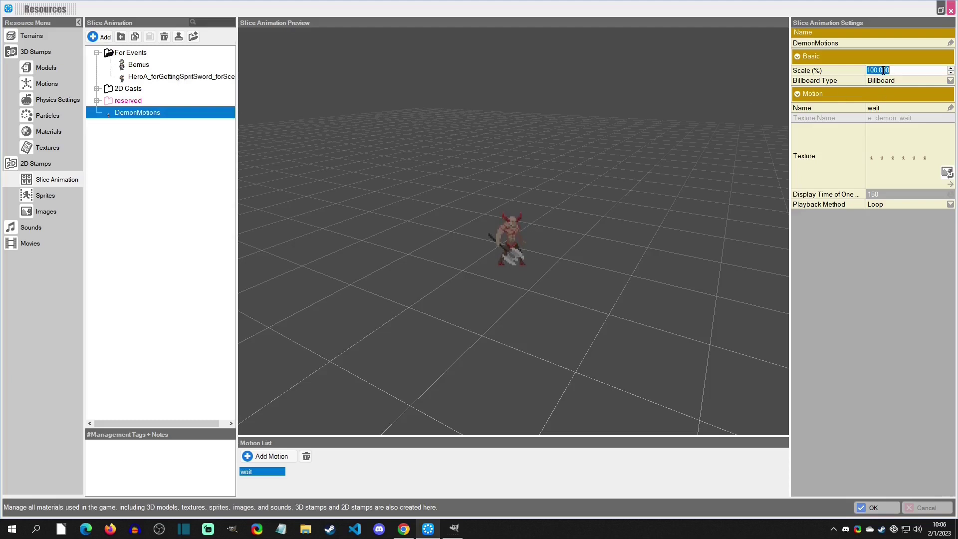
type("200")
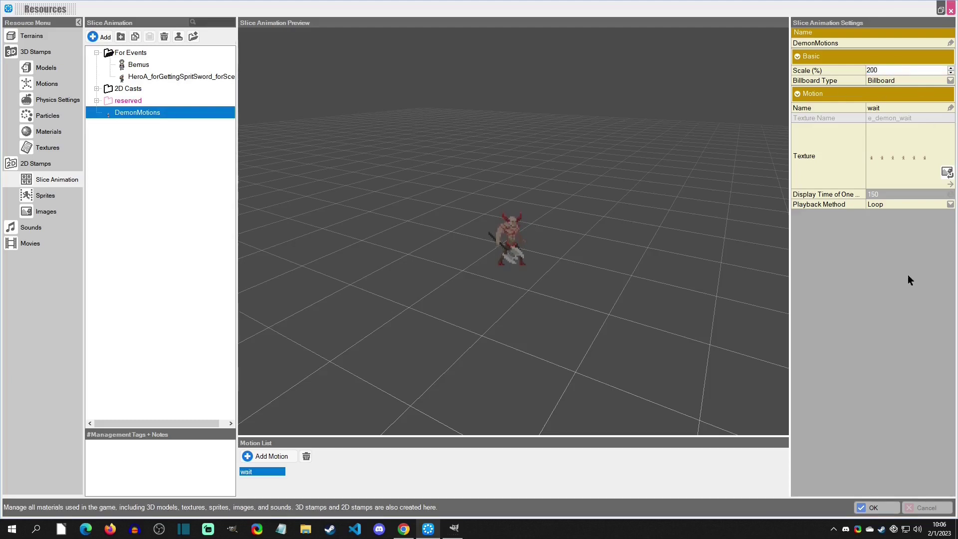
left_click(921, 194)
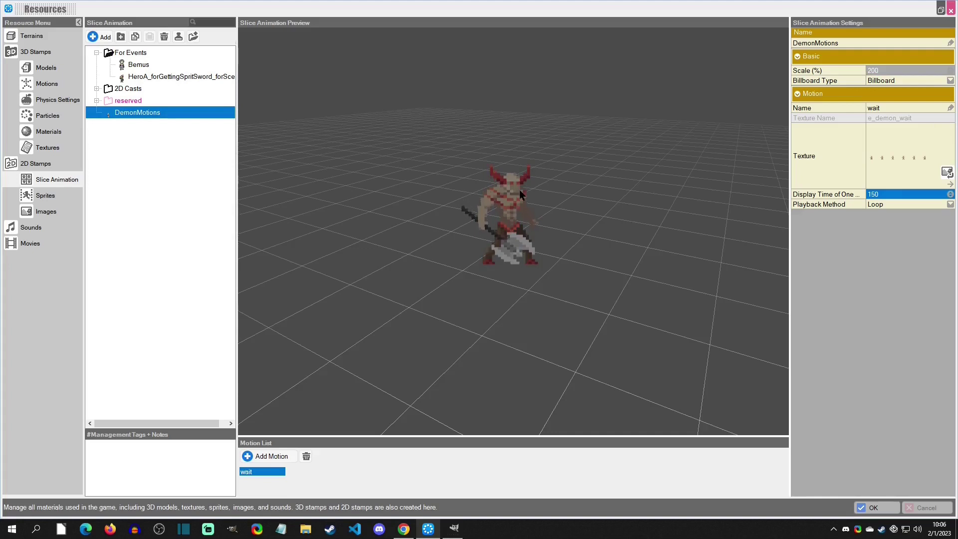